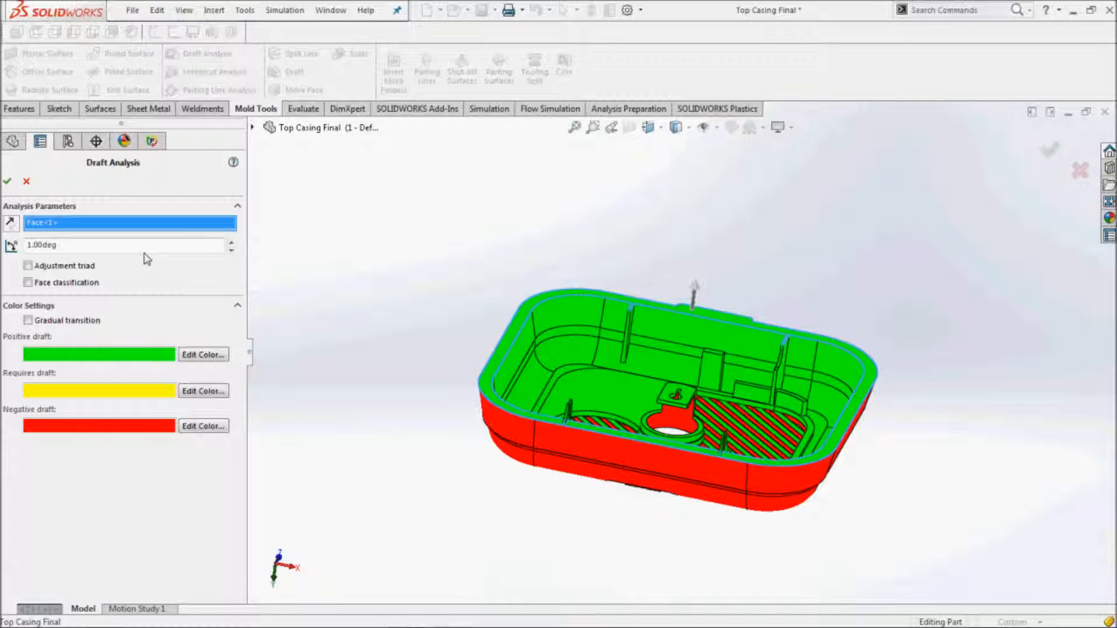
Step: Accept the draft analysis at a 1.00° draft angle and turn its color display off
click(7, 181)
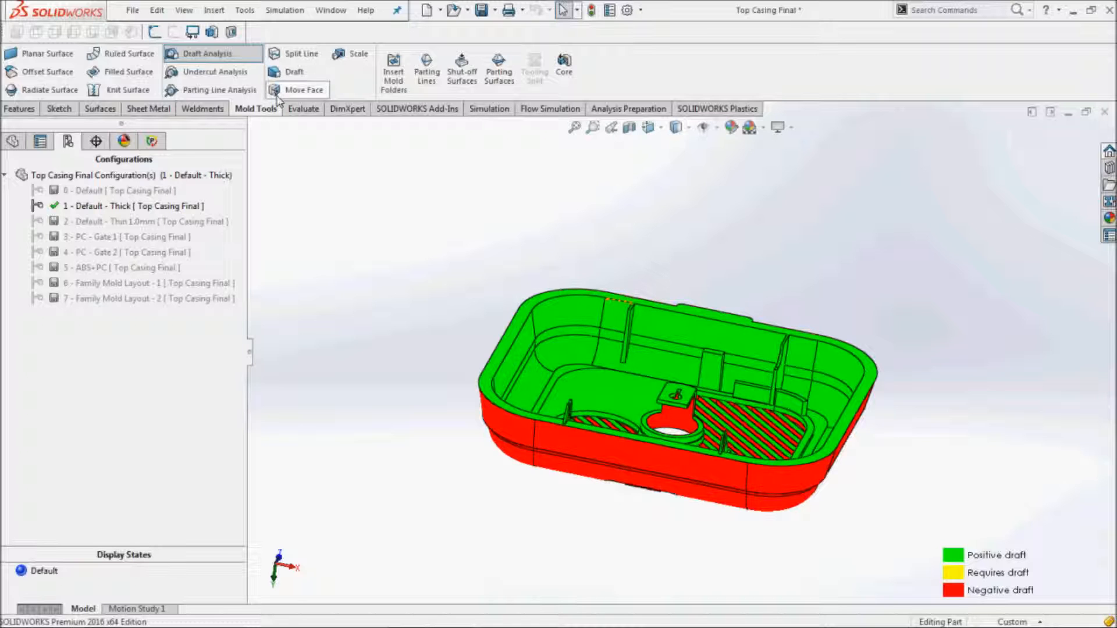
click(227, 58)
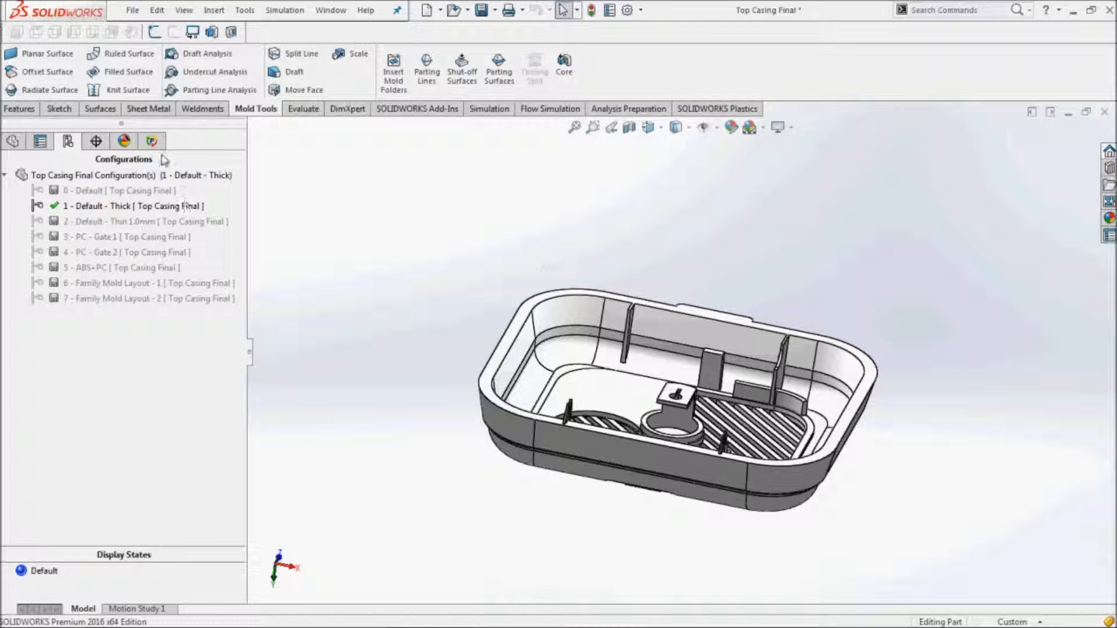
Step: Browse the default plastics database by family, inspect the generic PC polymer entry, and leave the material selection without changing it
click(152, 141)
right_click(58, 279)
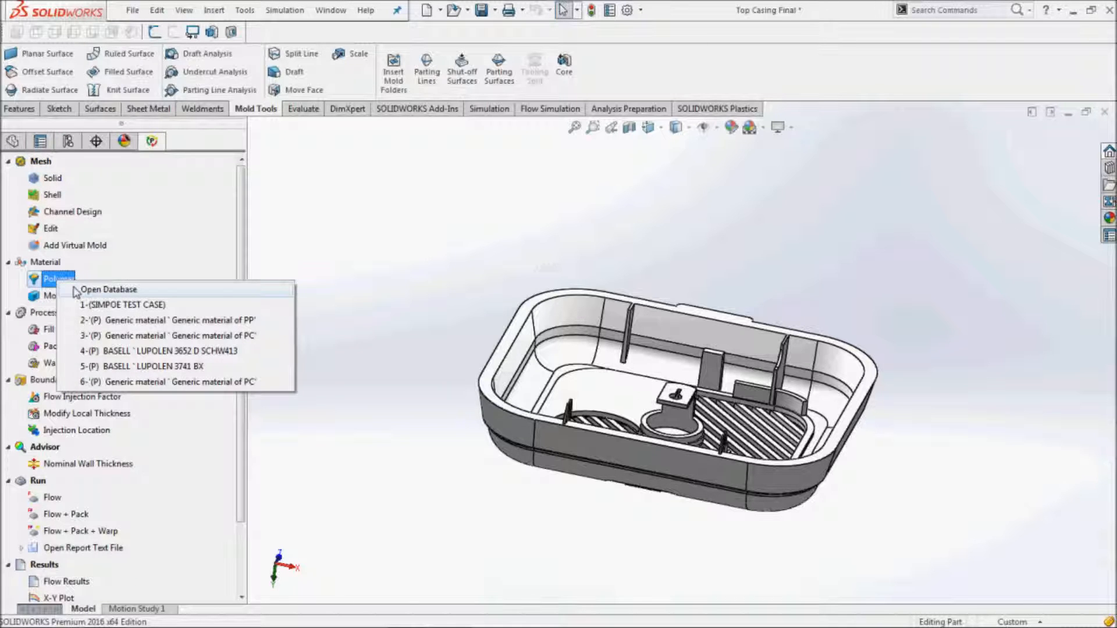
click(78, 289)
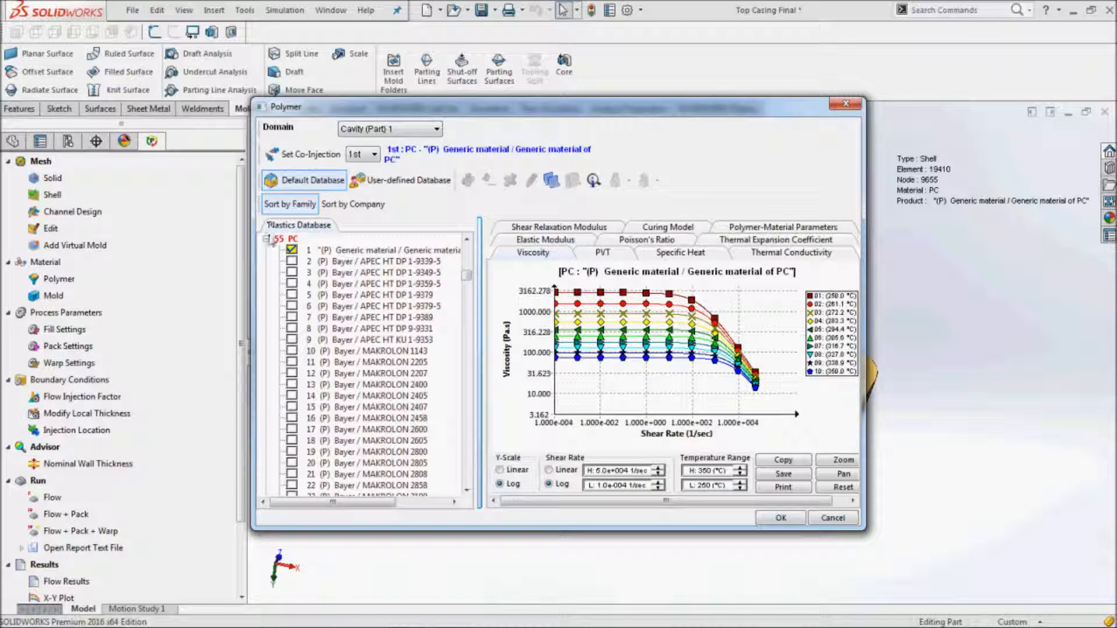
click(267, 238)
drag(466, 402, 458, 259)
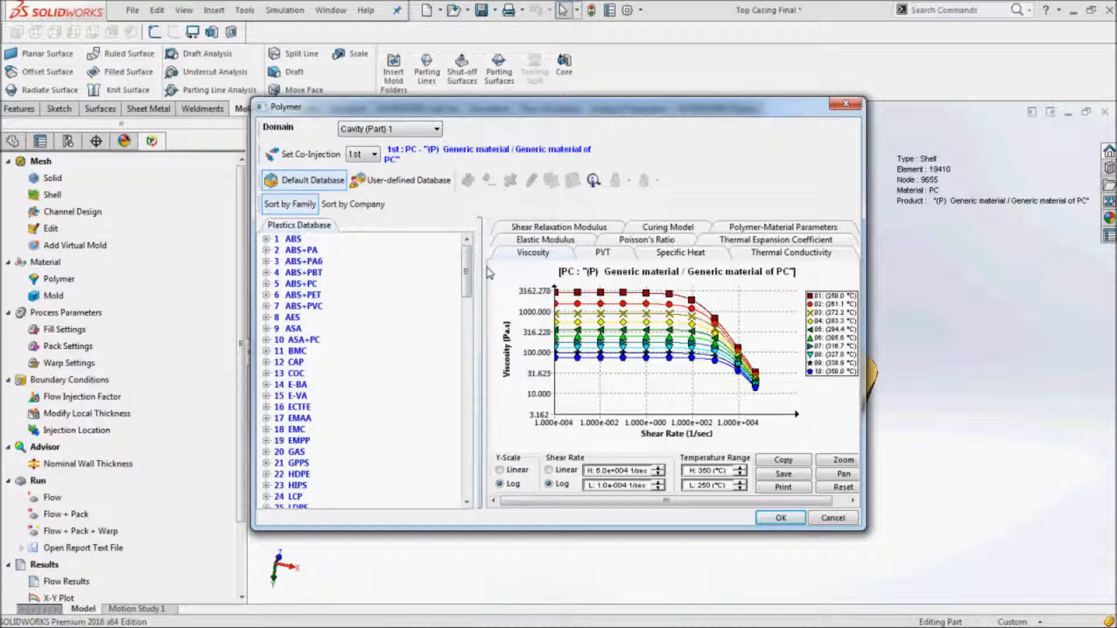
scroll(408, 370, down, 12)
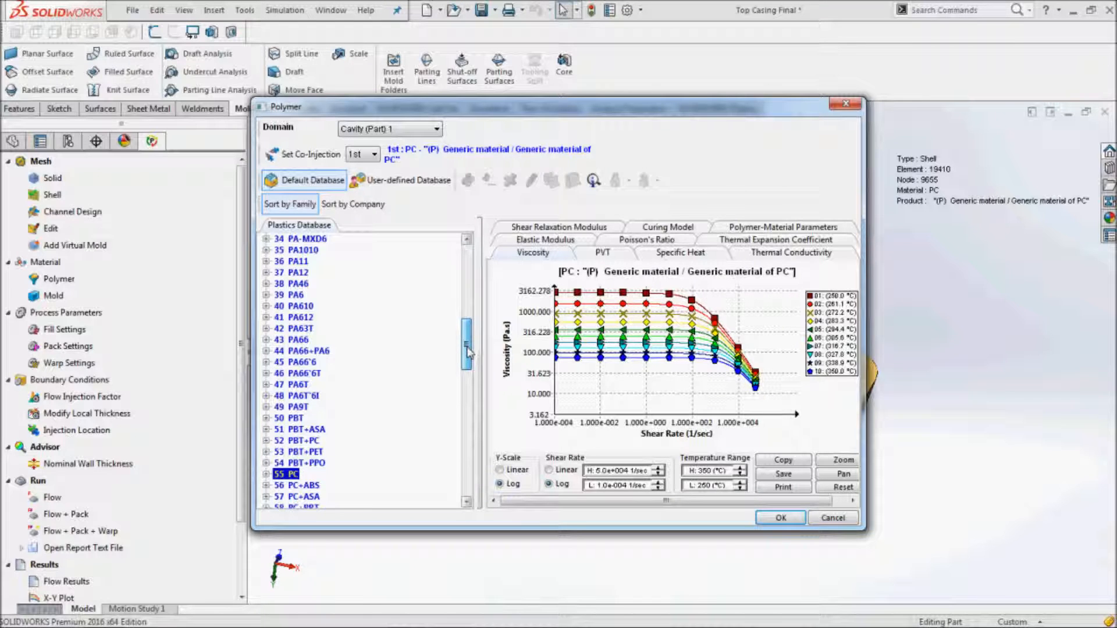
click(265, 430)
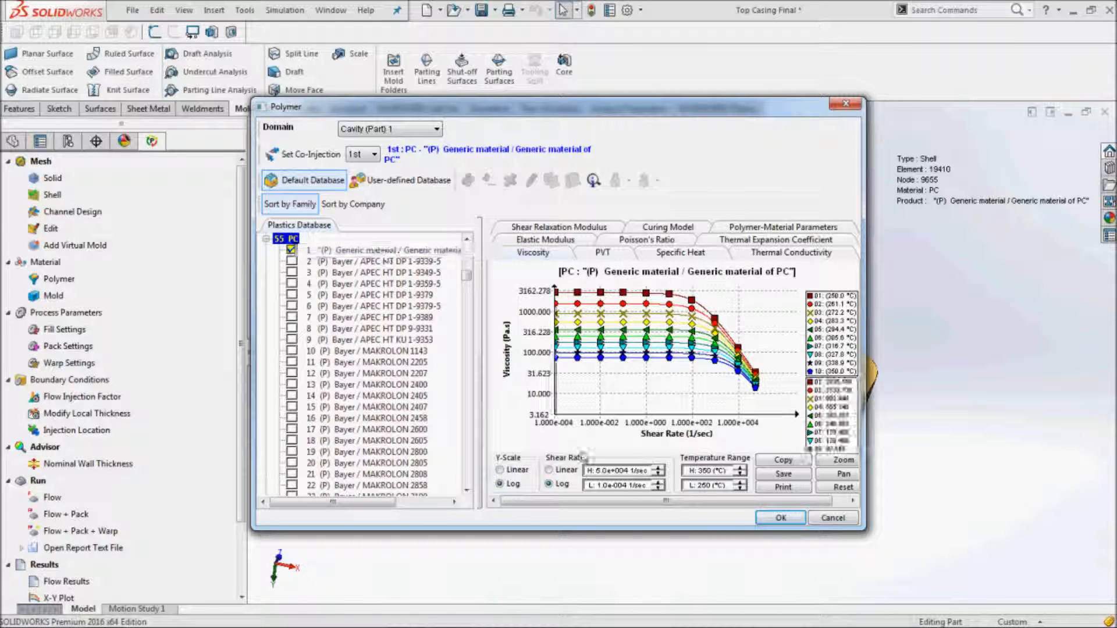
click(832, 518)
Step: Review the injection location settings for the casing, including the pointer diameter and material volume range, and accept them
click(75, 430)
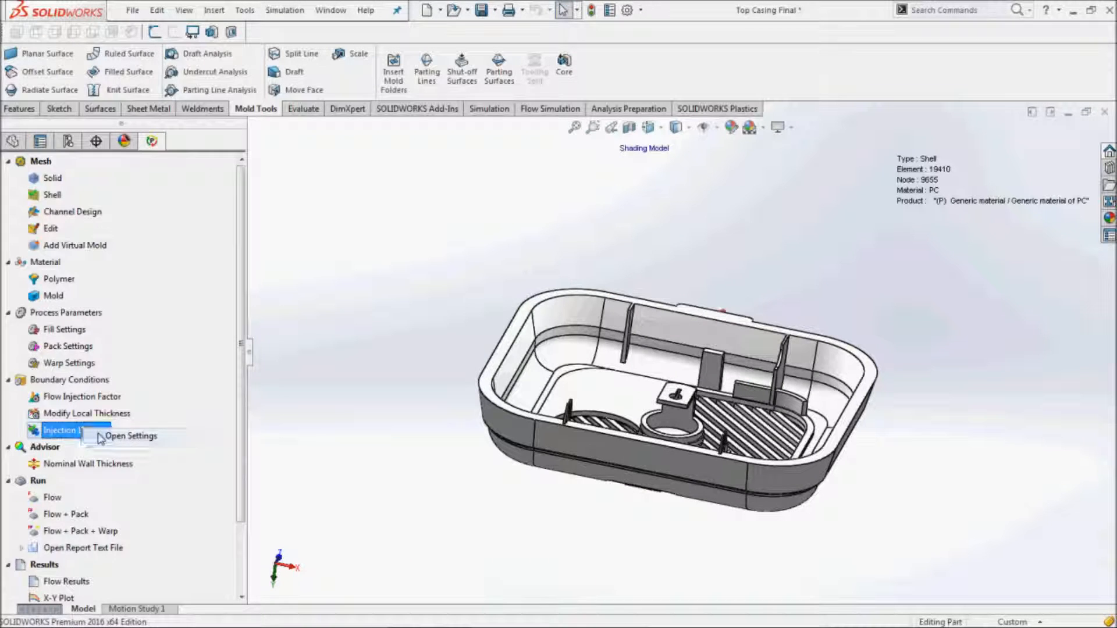
click(93, 436)
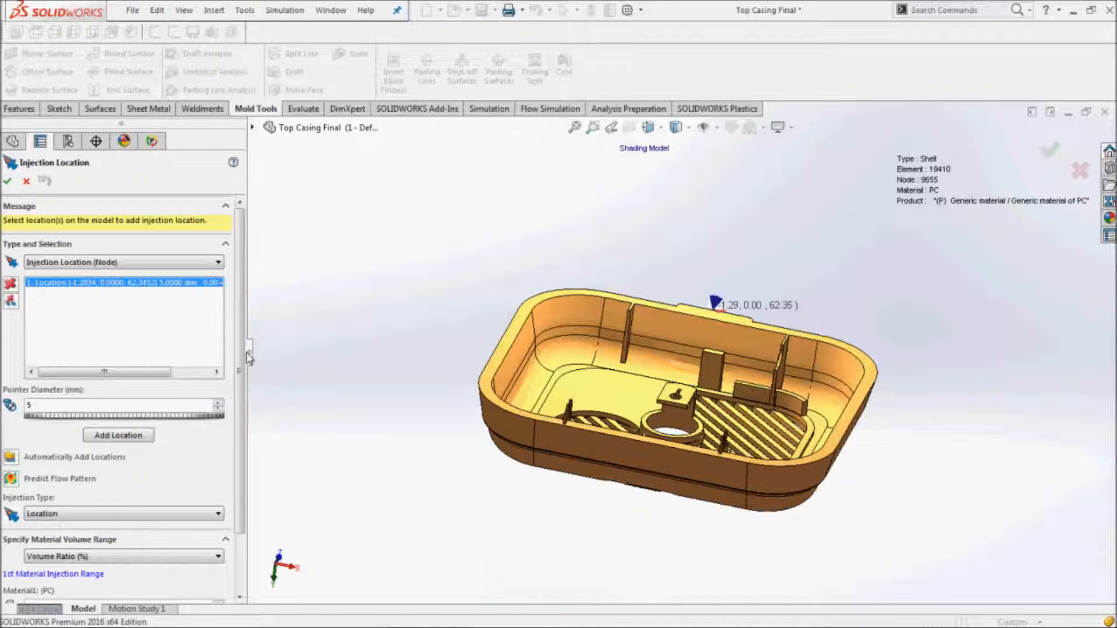
scroll(156, 483, down, 3)
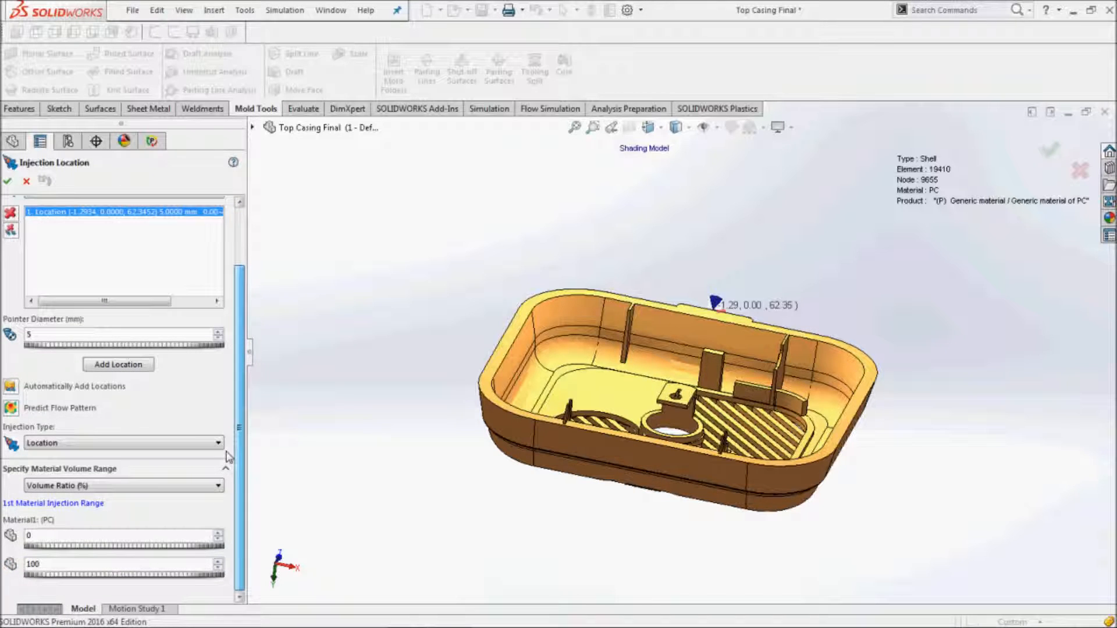
click(7, 181)
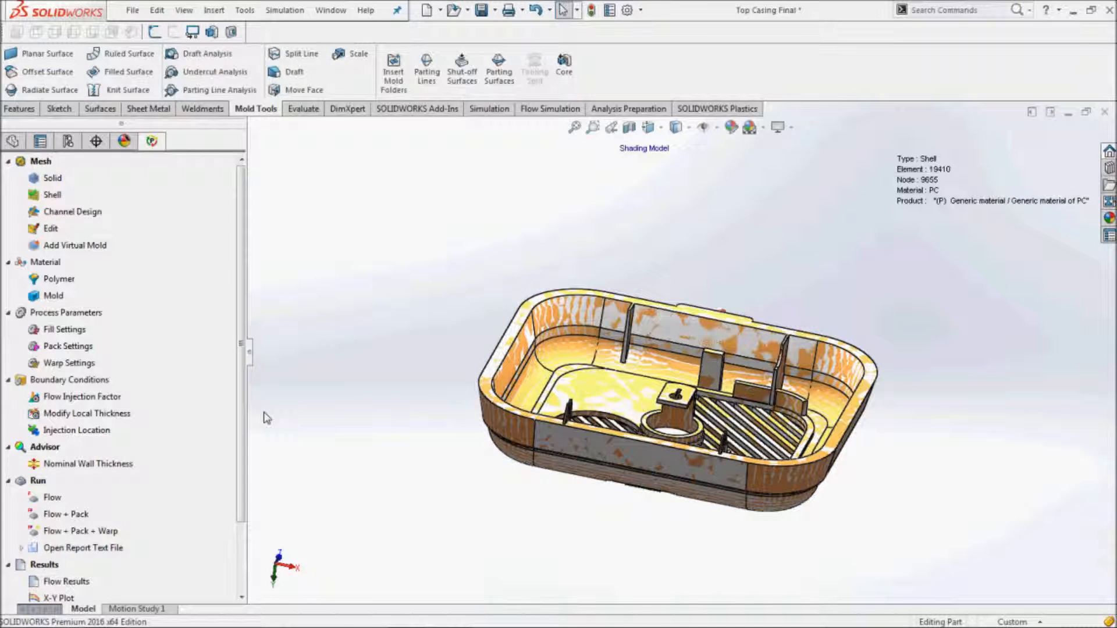
Step: Load the flow results of the thick configuration and play the Fill Time animation
scroll(116, 408, down, 2)
right_click(59, 498)
click(99, 509)
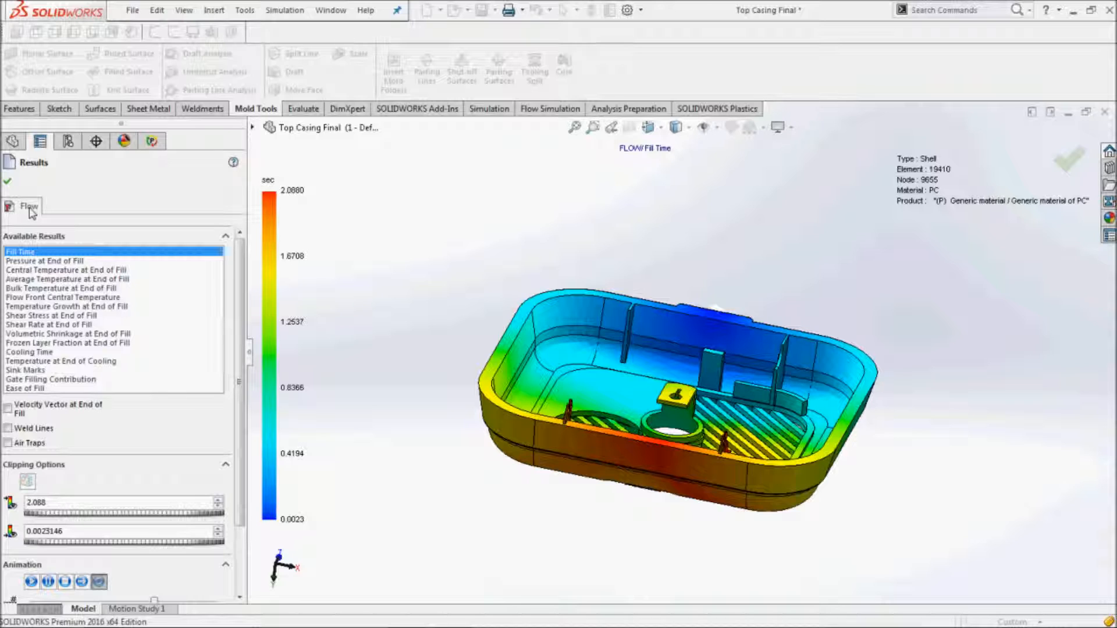
click(32, 582)
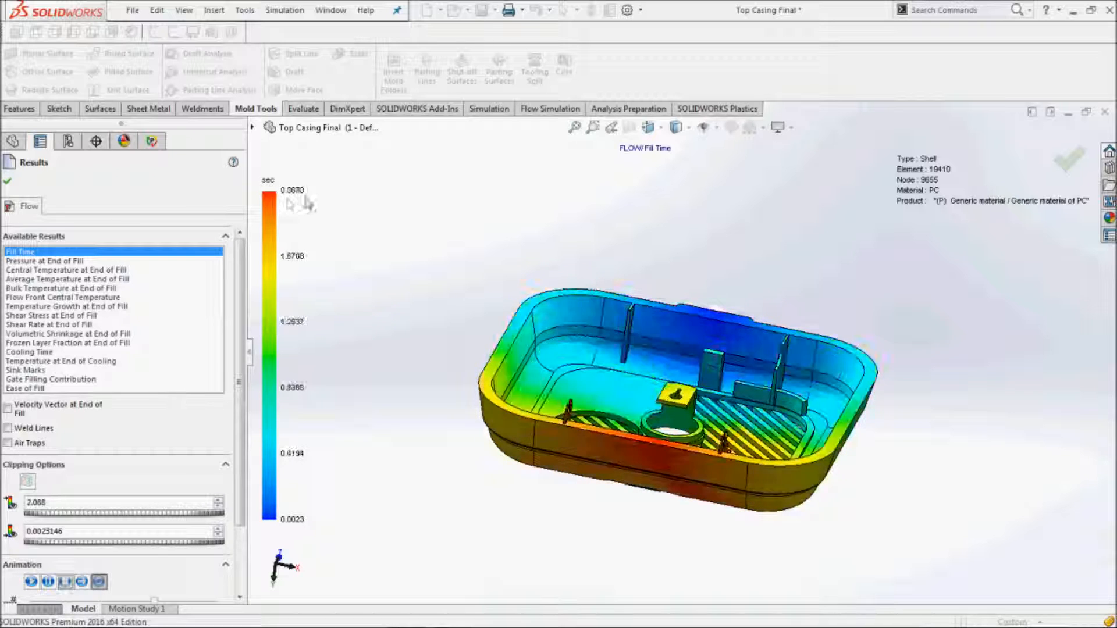
Step: Inspect the Cooling Time result, check the weld lines and air traps on the casing, and close the results
click(43, 352)
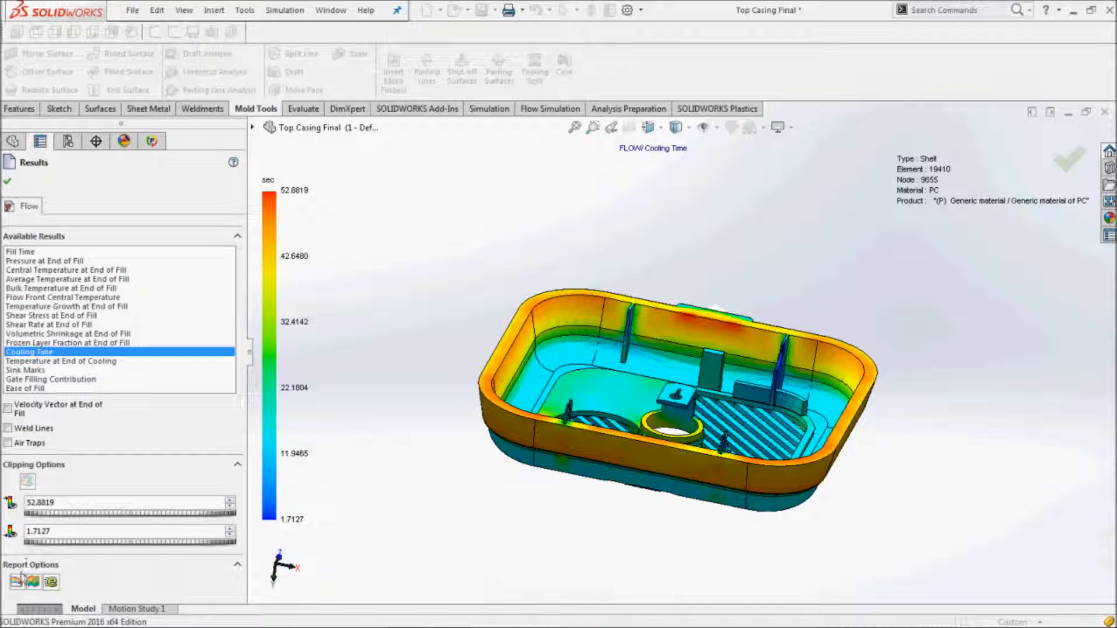
click(8, 429)
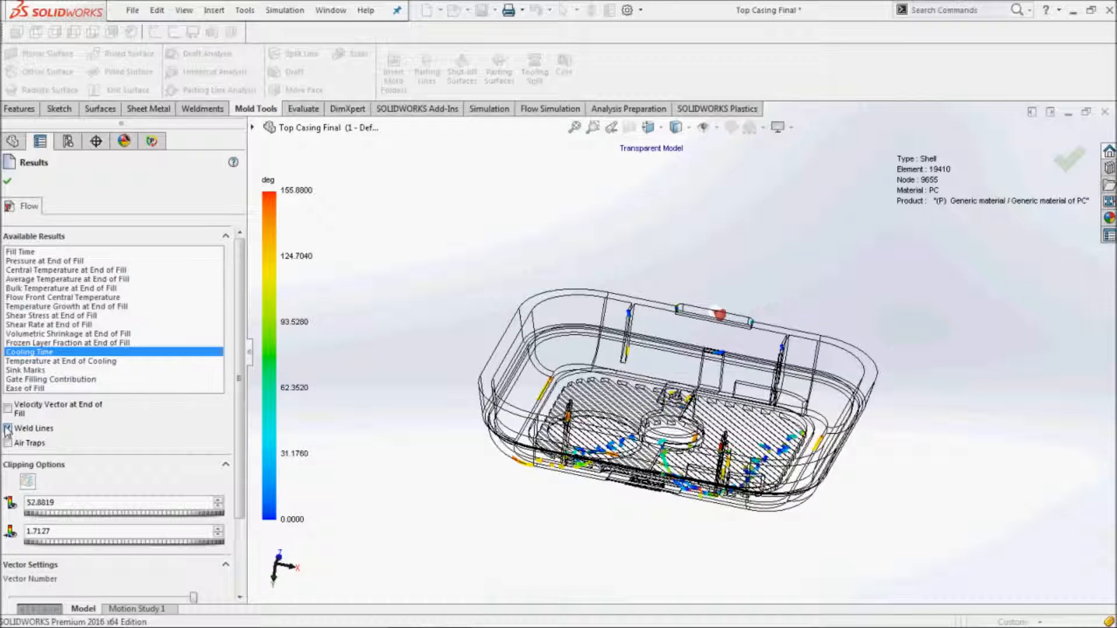
click(8, 429)
click(7, 443)
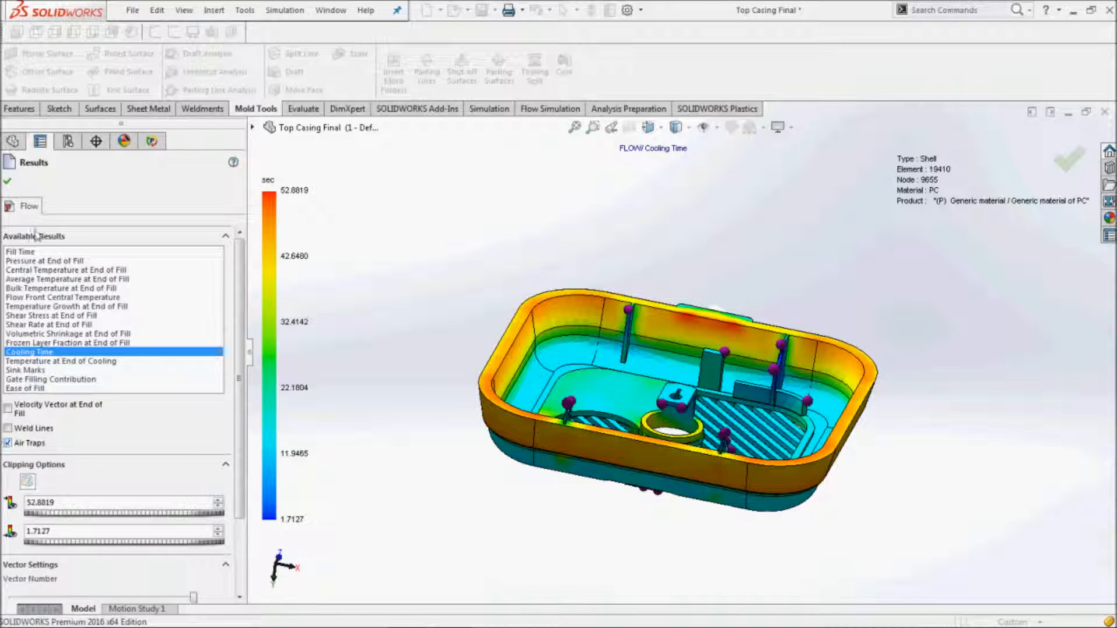
click(8, 181)
Step: Activate the "2 - Default - Thin 1.0mm" configuration and load its flow results
click(74, 148)
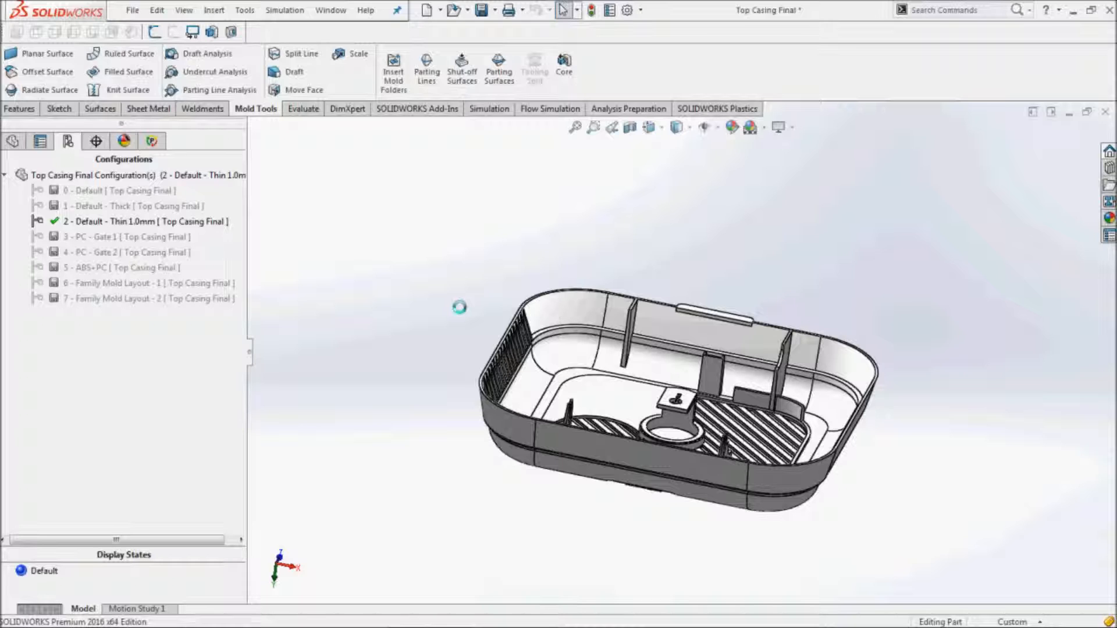
click(150, 143)
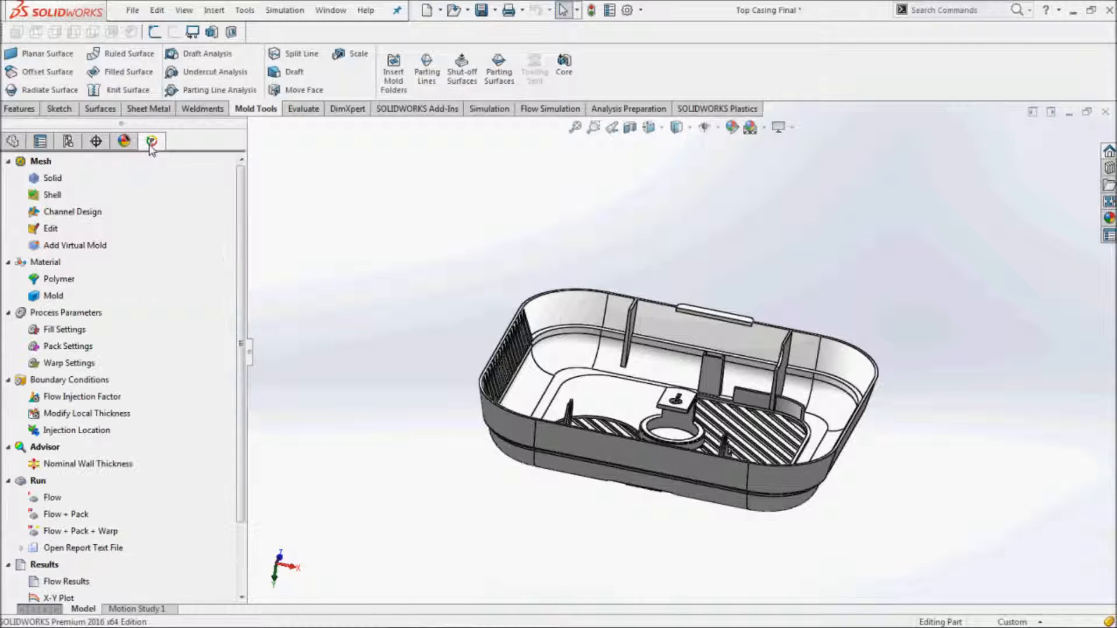
drag(242, 282, 242, 350)
right_click(68, 498)
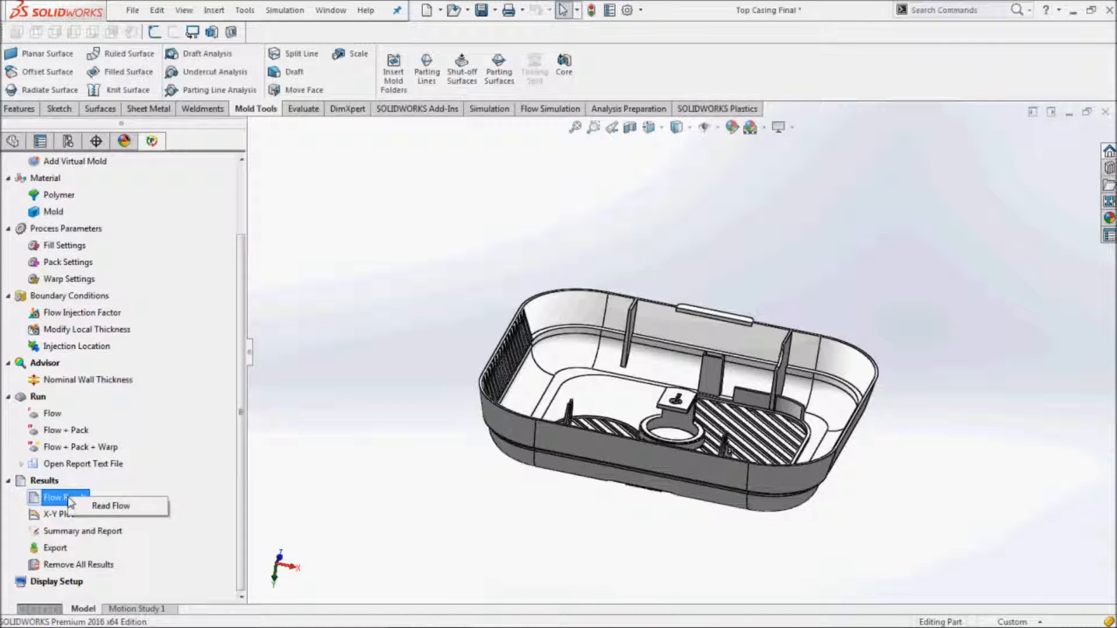
click(78, 504)
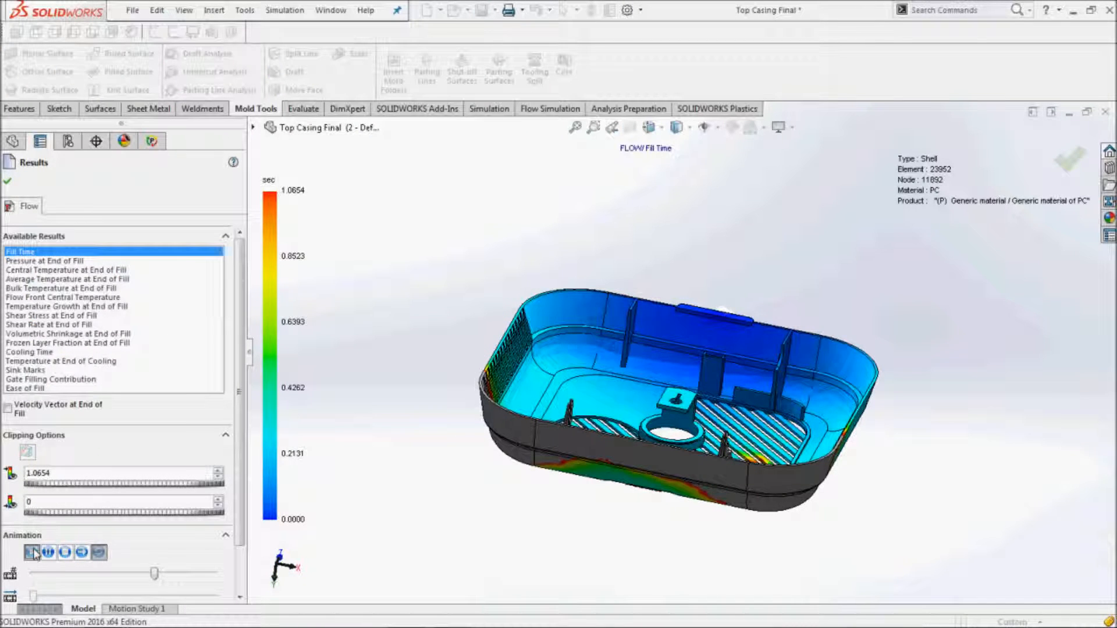
Step: Play the Fill Time animation of the thin casing, examine the filling from above, and close the results
click(32, 552)
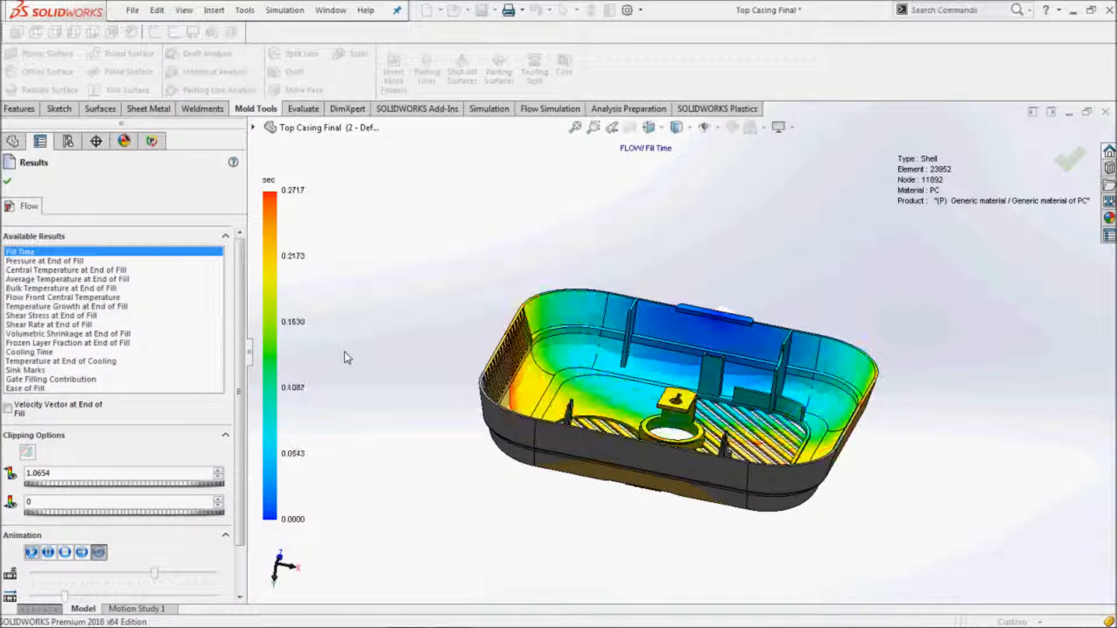
middle_drag(374, 327, 363, 372)
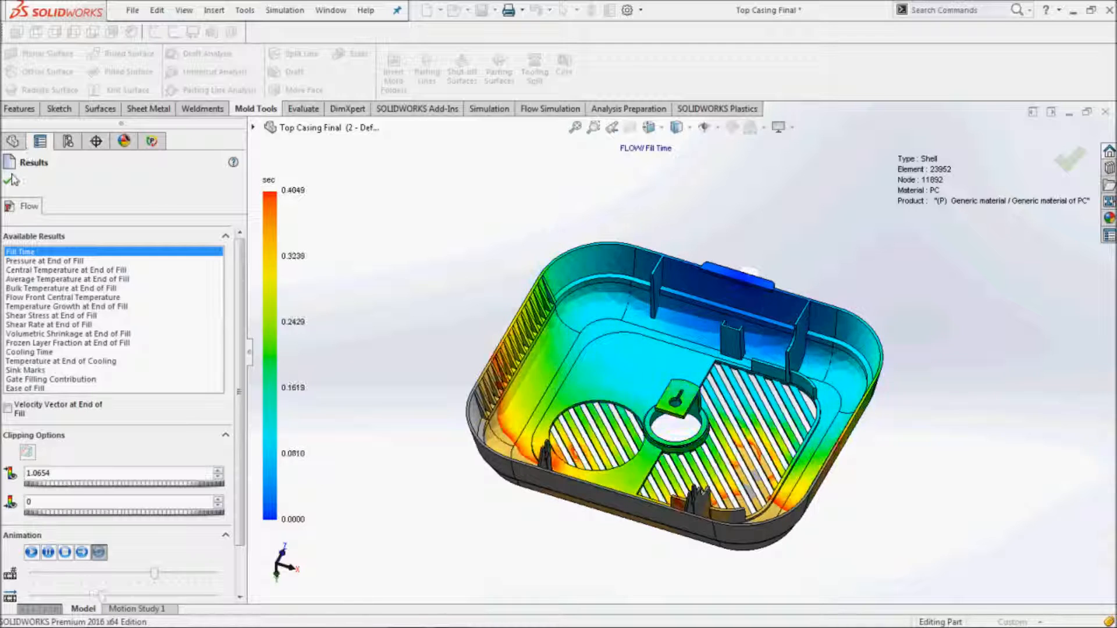
click(66, 552)
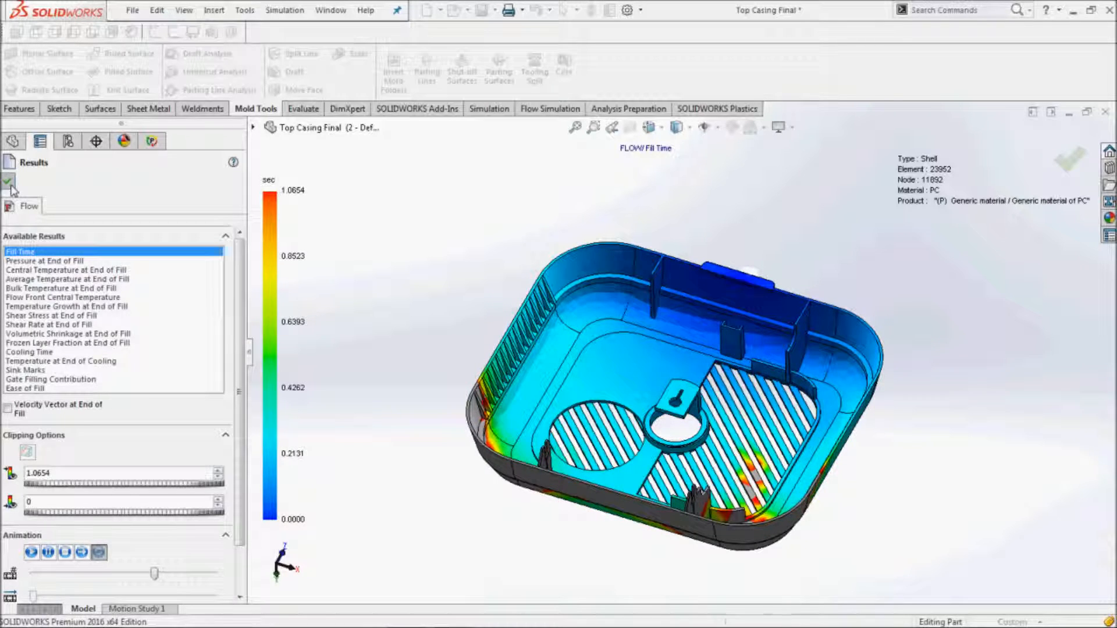
click(8, 182)
Step: Activate the "7 - Family Mold Layout - 2" configuration and bring the whole four-part layout into view
click(67, 141)
double_click(108, 299)
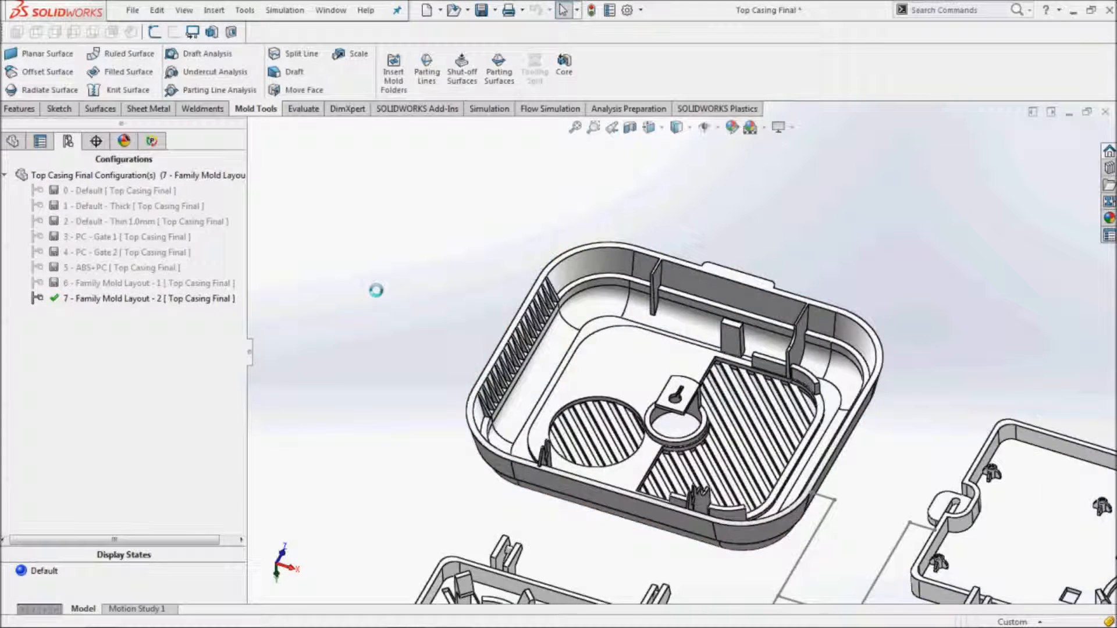
middle_drag(419, 230, 404, 361)
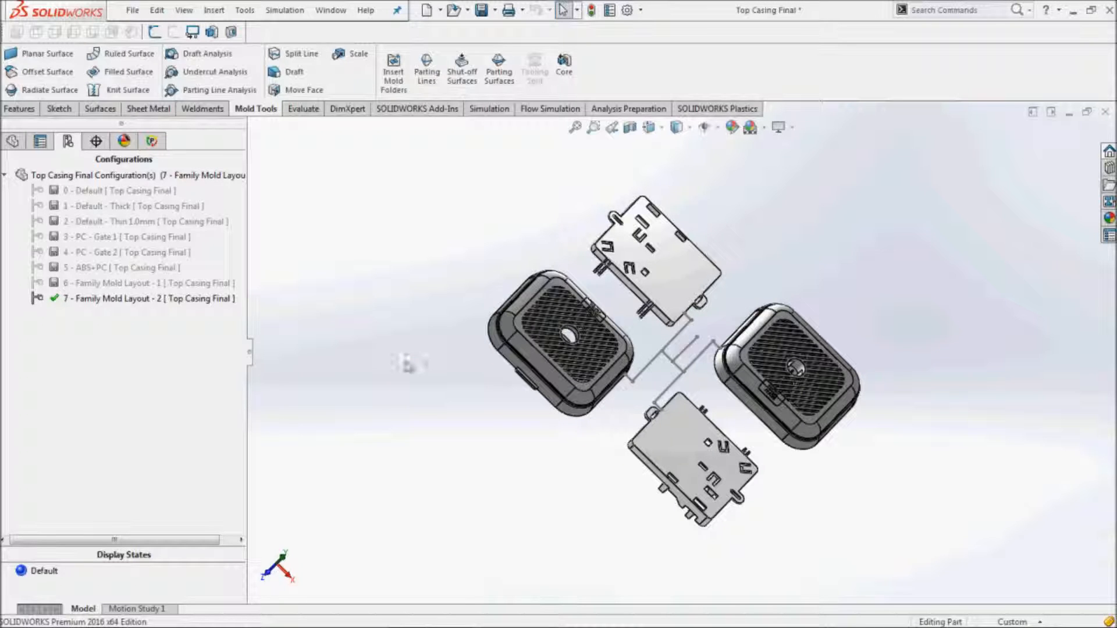
Step: Load the flow results of the family mold layout, play the Fill Time animation, and close the results
click(152, 141)
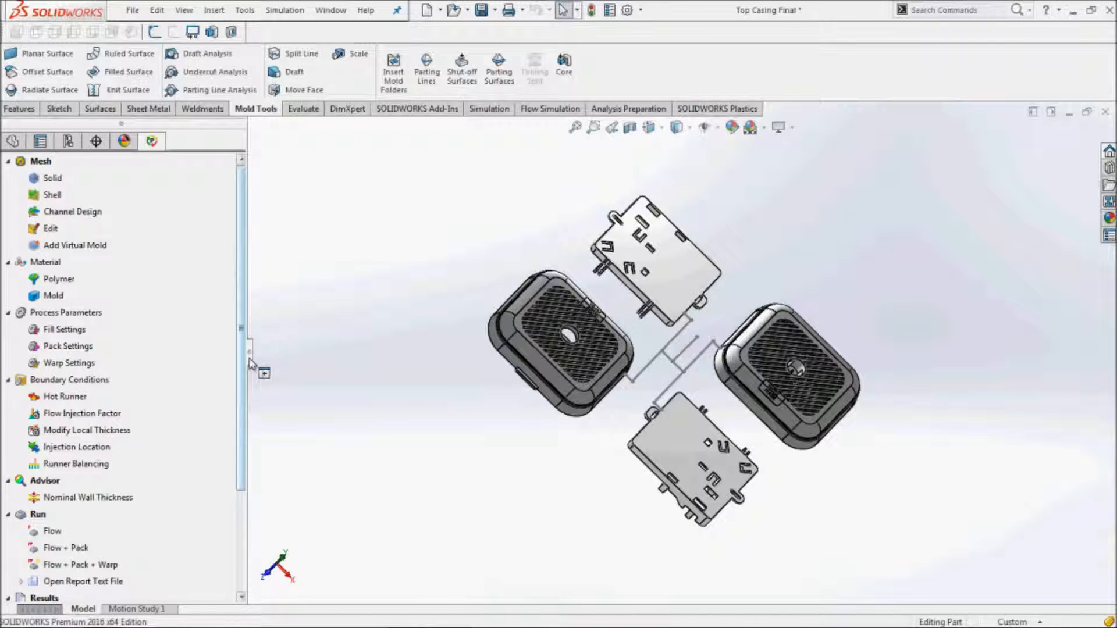
drag(244, 400, 233, 542)
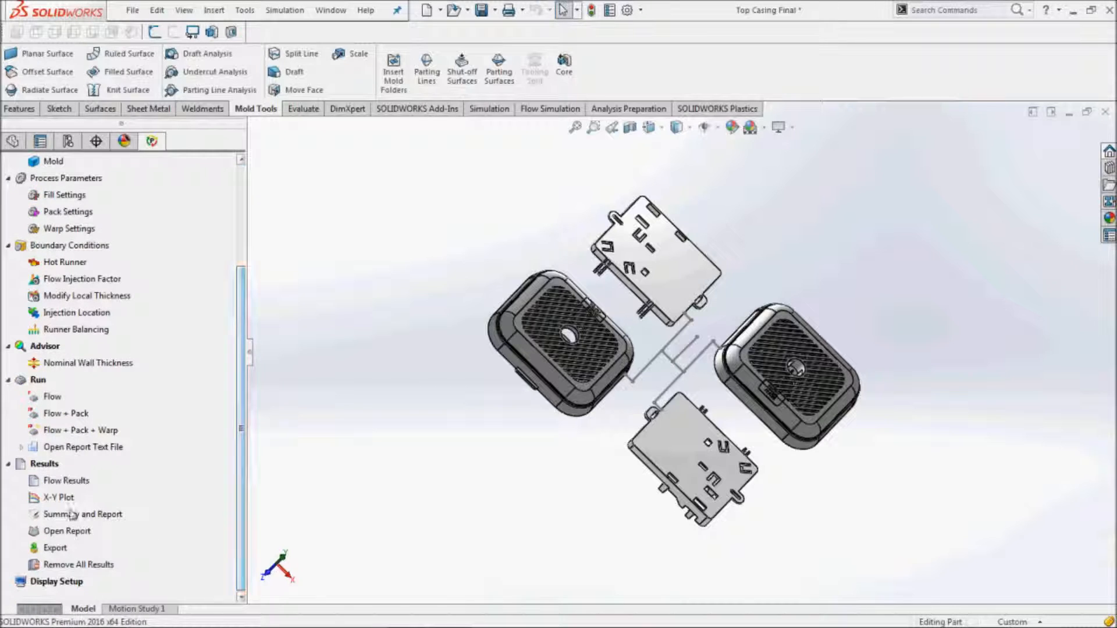
right_click(77, 481)
click(137, 488)
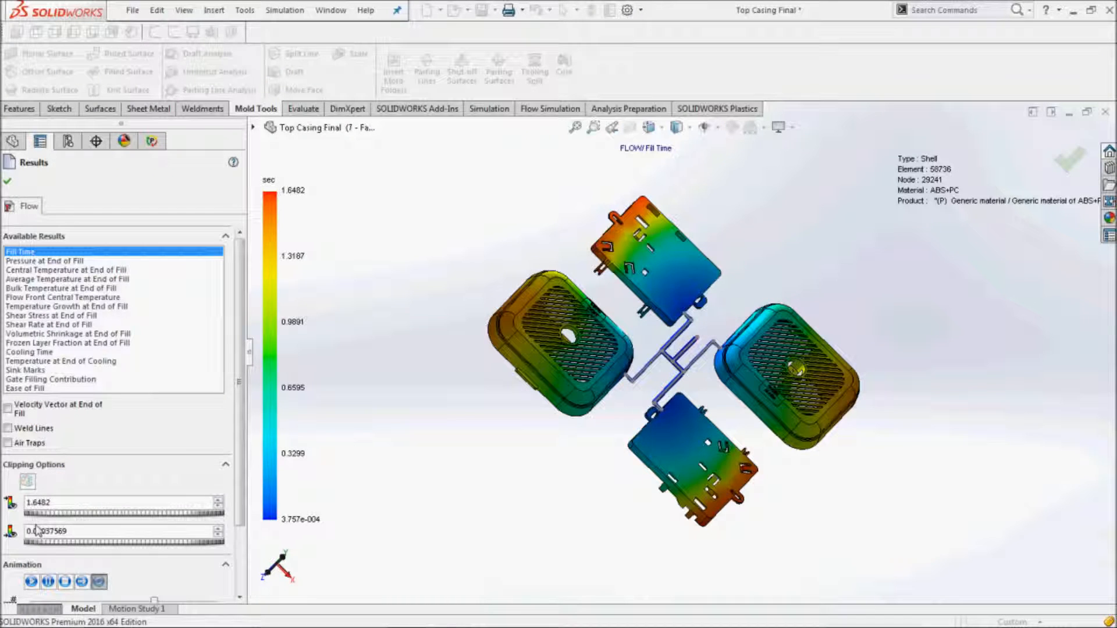
click(33, 582)
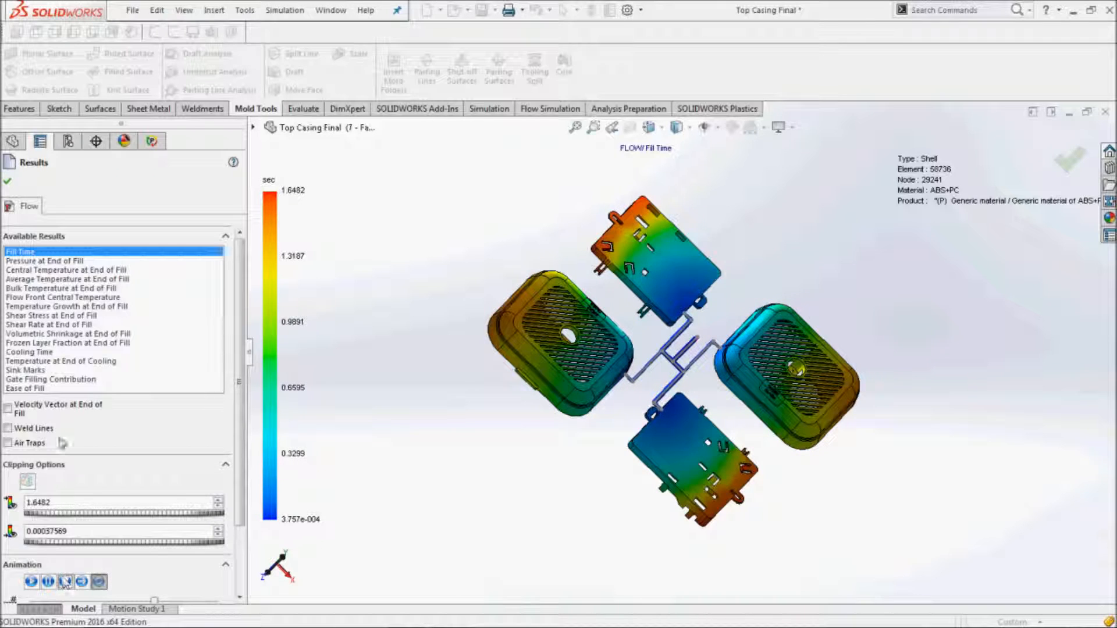
click(8, 181)
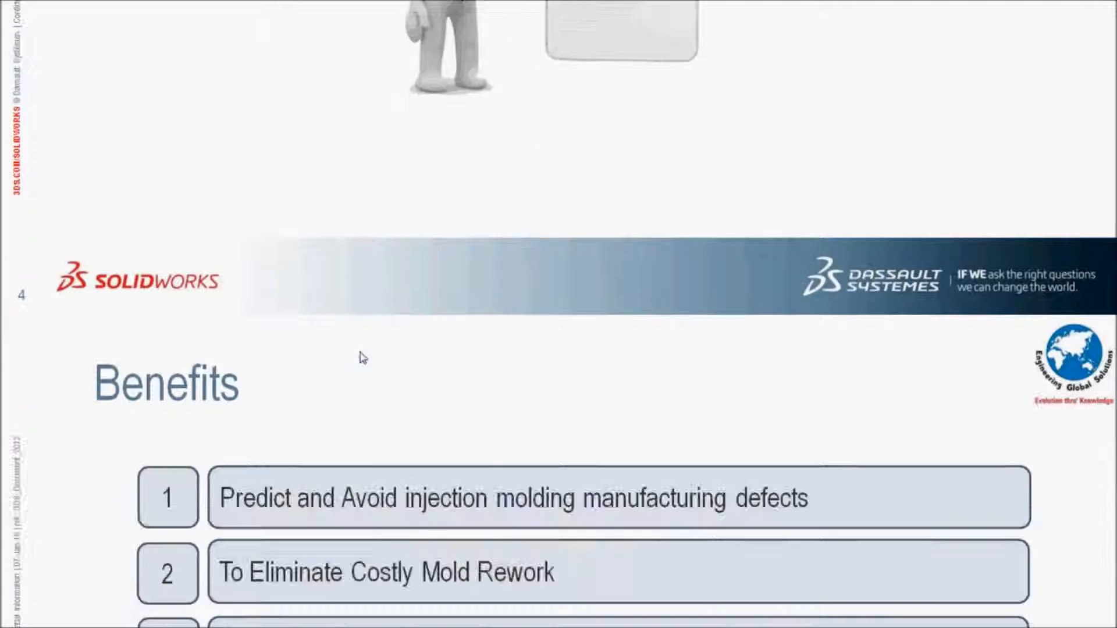